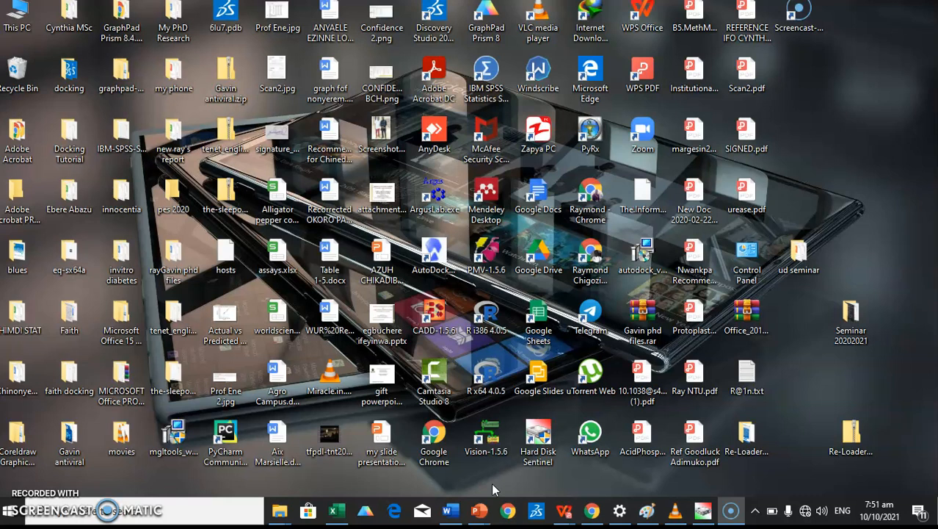
Step: Launch Prism 8 and create a grouped table with 5 side-by-side replicate values per group
{"action": "left_click", "coordinate": [364, 513]}
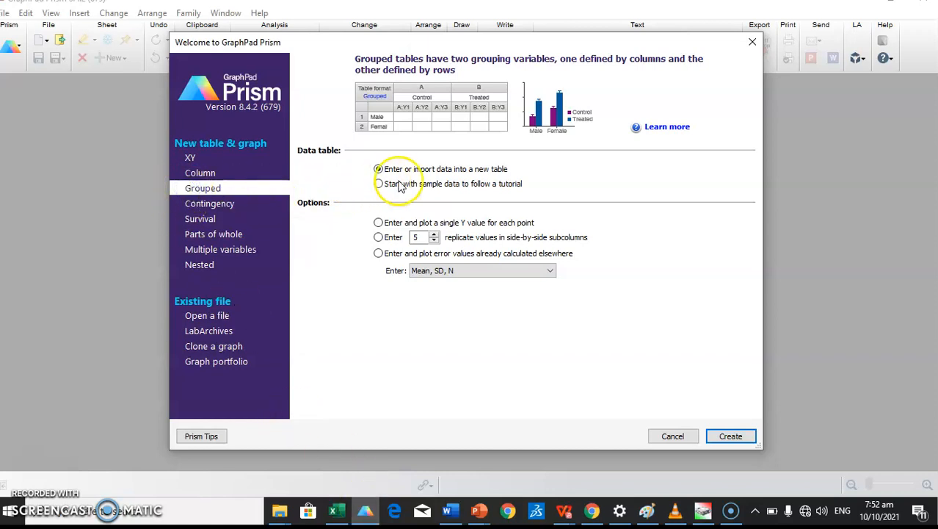
{"action": "left_click", "coordinate": [379, 238]}
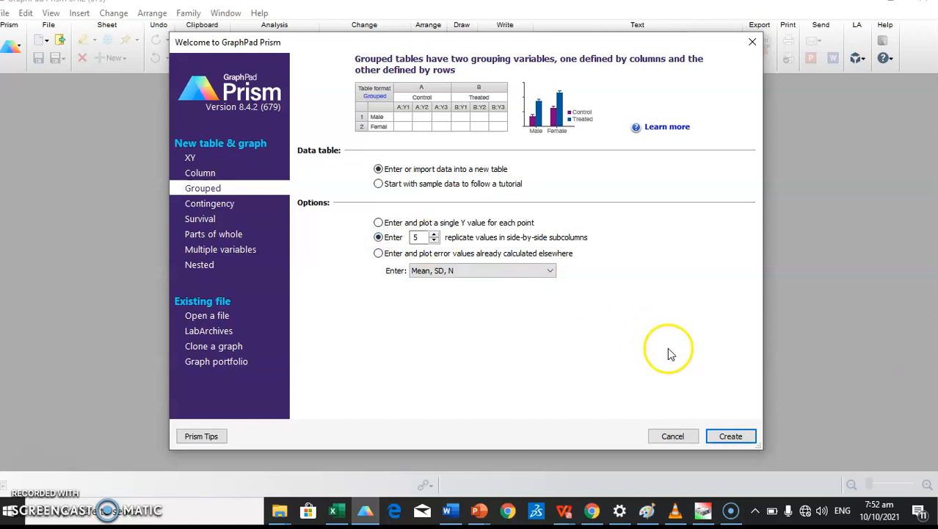
{"action": "left_click", "coordinate": [730, 436]}
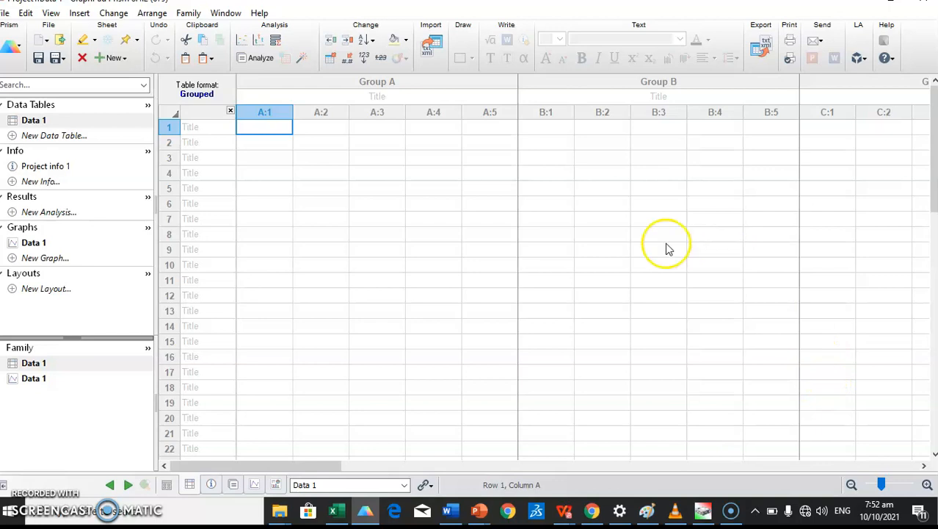
Step: Enter NC, DC, DCS, PHFL and PHFH as the titles of group columns A through E
{"action": "left_click", "coordinate": [395, 98]}
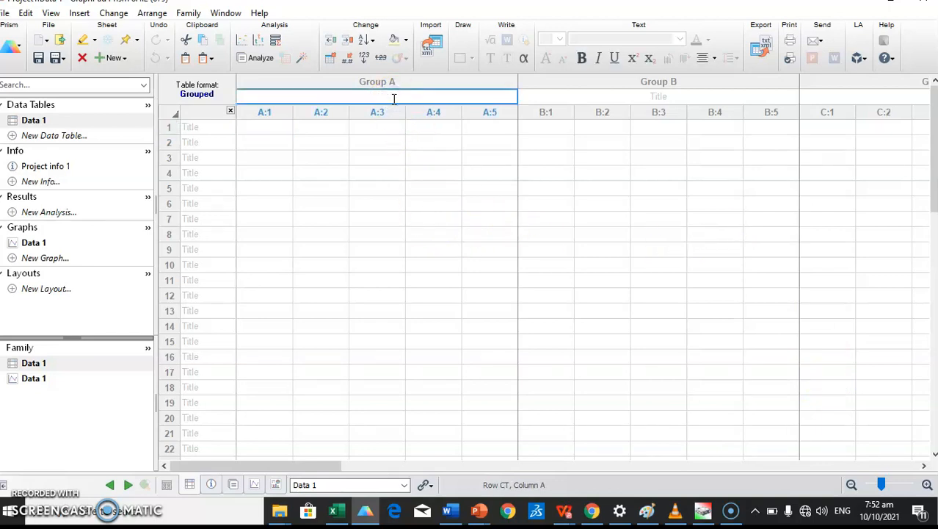
{"action": "type", "text": "NC"}
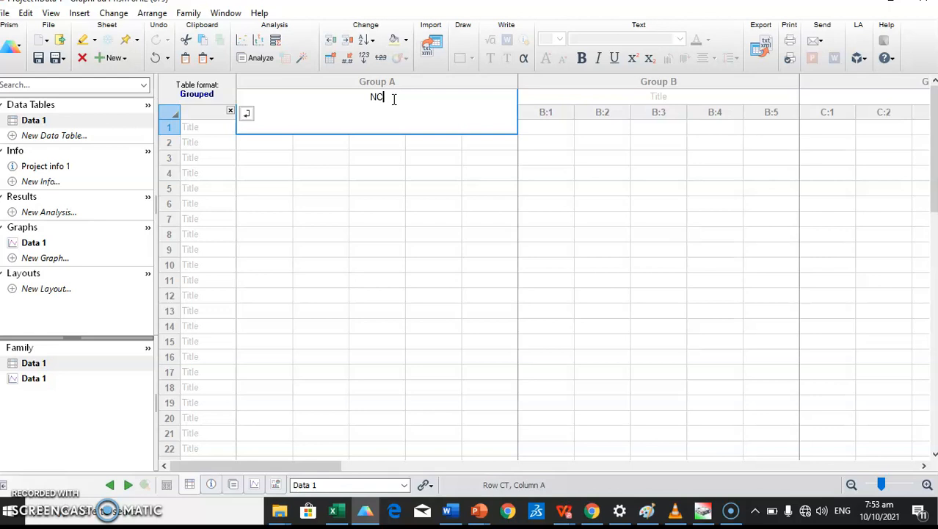
{"action": "left_click", "coordinate": [599, 98]}
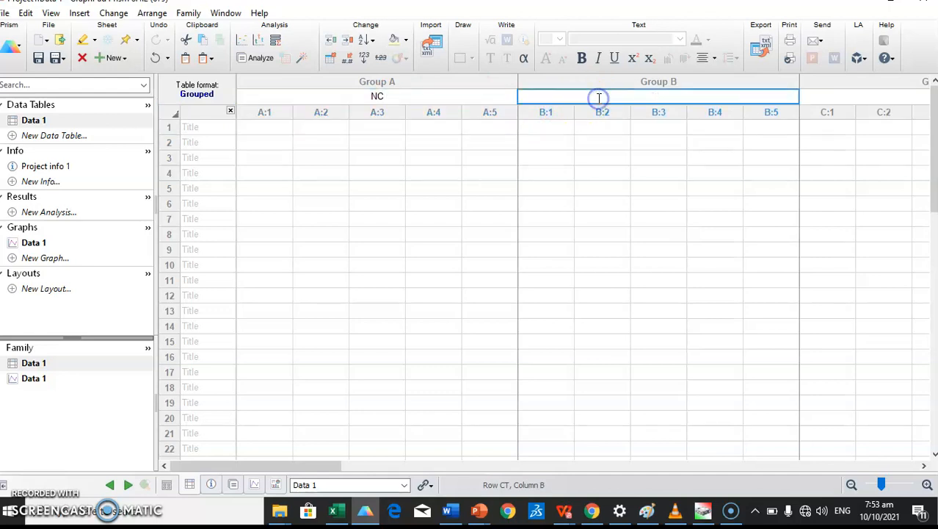
{"action": "type", "text": "DC"}
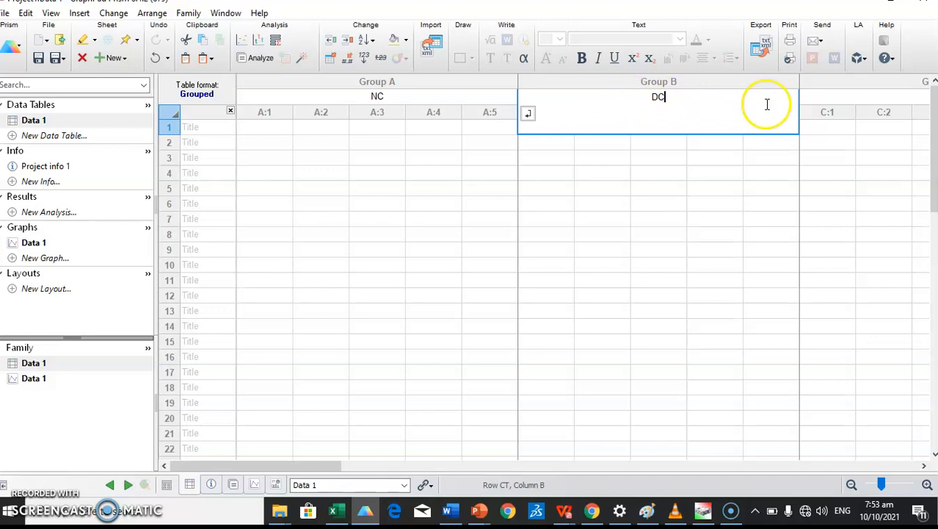
{"action": "left_click", "coordinate": [835, 97]}
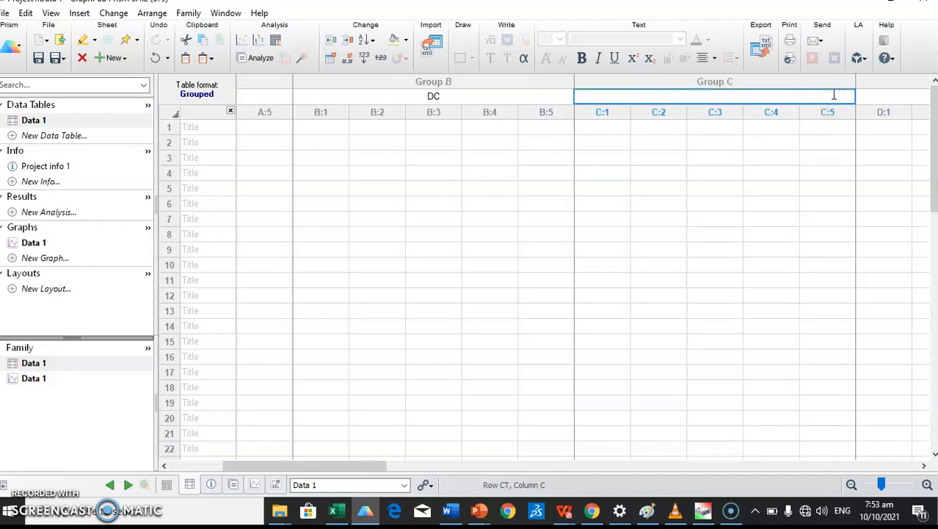
{"action": "type", "text": "DCS"}
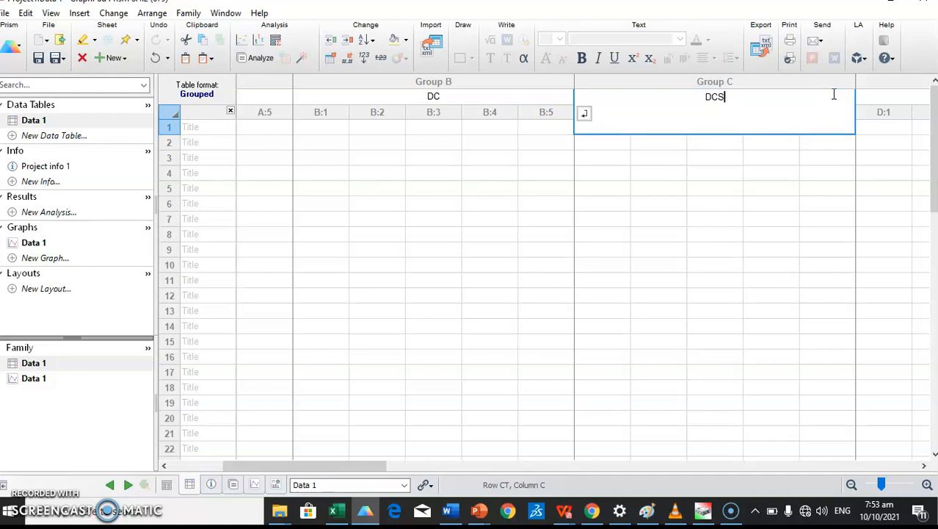
{"action": "left_click", "coordinate": [888, 94]}
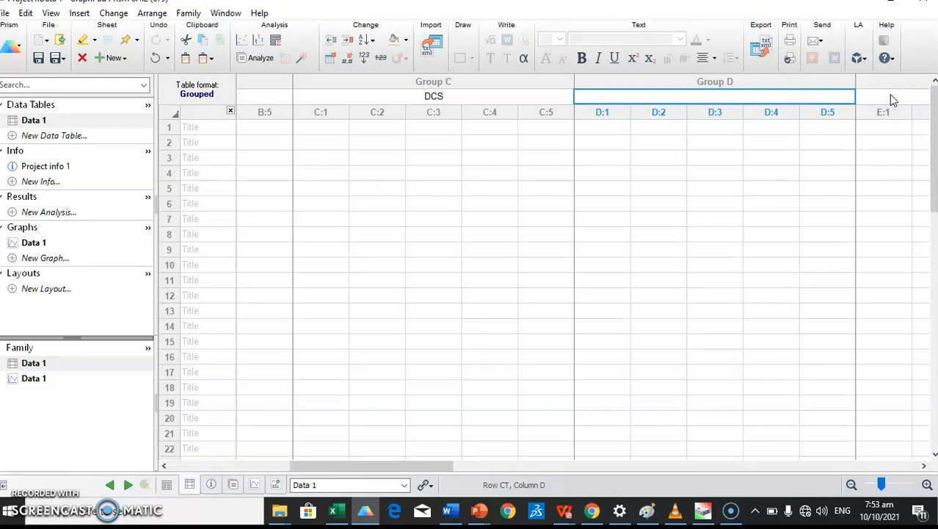
{"action": "type", "text": "P"}
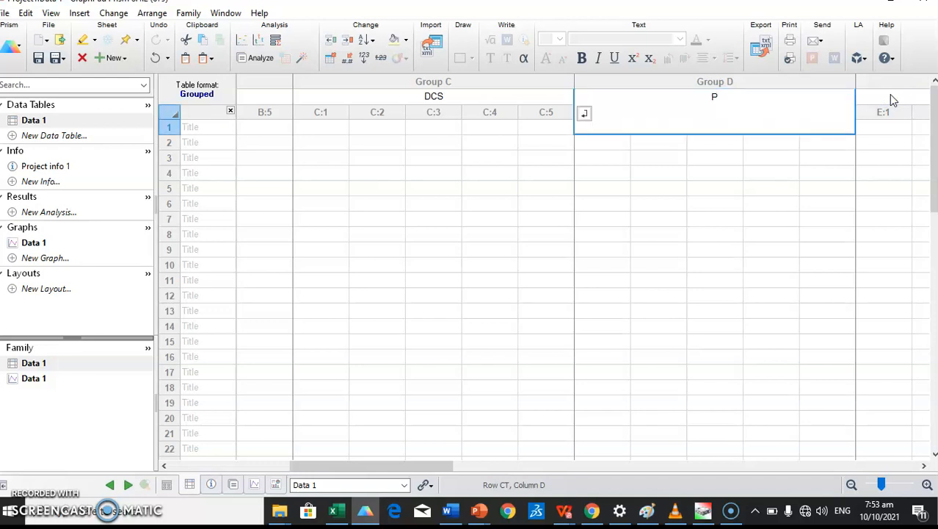
{"action": "type", "text": "HF"}
{"action": "type", "text": "L"}
{"action": "key", "text": "Tab"}
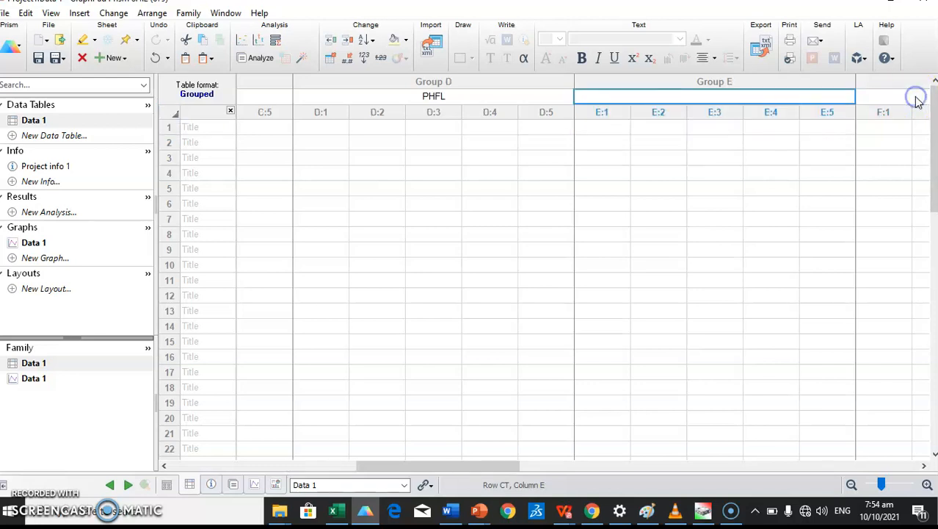
{"action": "type", "text": "PH"}
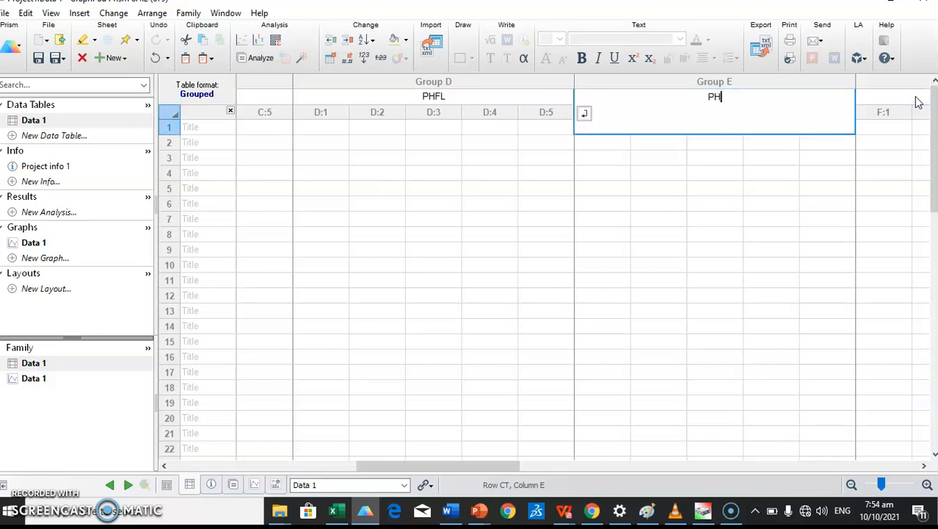
{"action": "type", "text": "FL"}
{"action": "type", "text": "H"}
{"action": "left_click", "coordinate": [551, 233]}
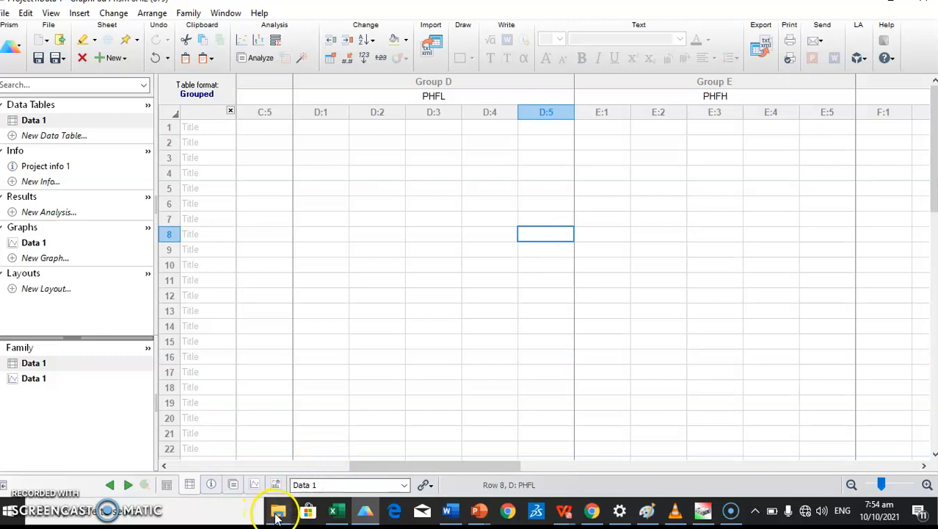
Step: In Excel, copy the Glucose label and its readings in row 4 (B4:AA4), then return to Prism
{"action": "left_click", "coordinate": [335, 511]}
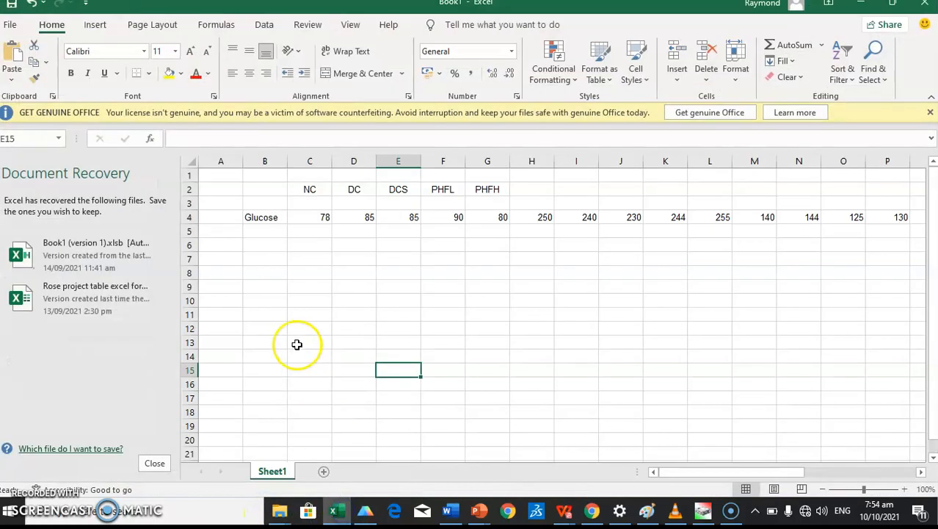
{"action": "left_click", "coordinate": [261, 217]}
{"action": "left_click_drag", "start_coordinate": [262, 217], "coordinate": [856, 218]}
{"action": "key", "text": "ctrl+c"}
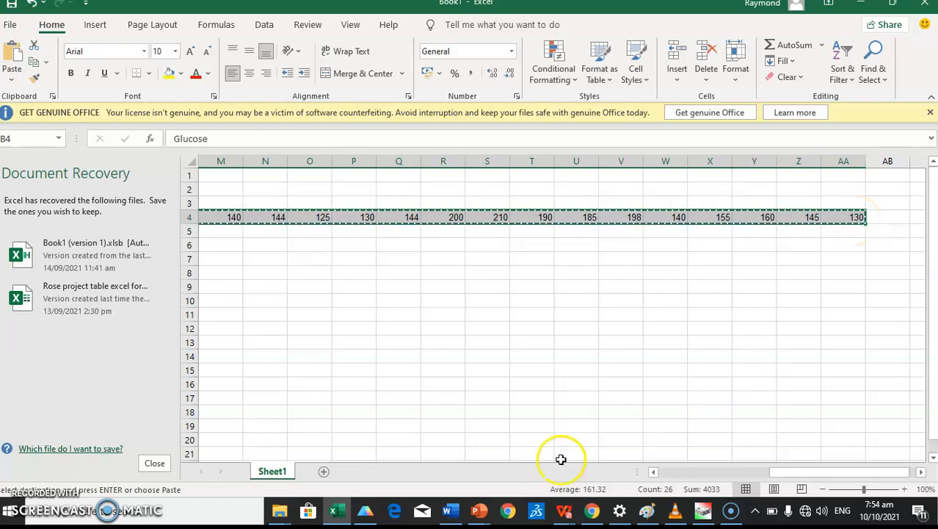
{"action": "left_click", "coordinate": [366, 513]}
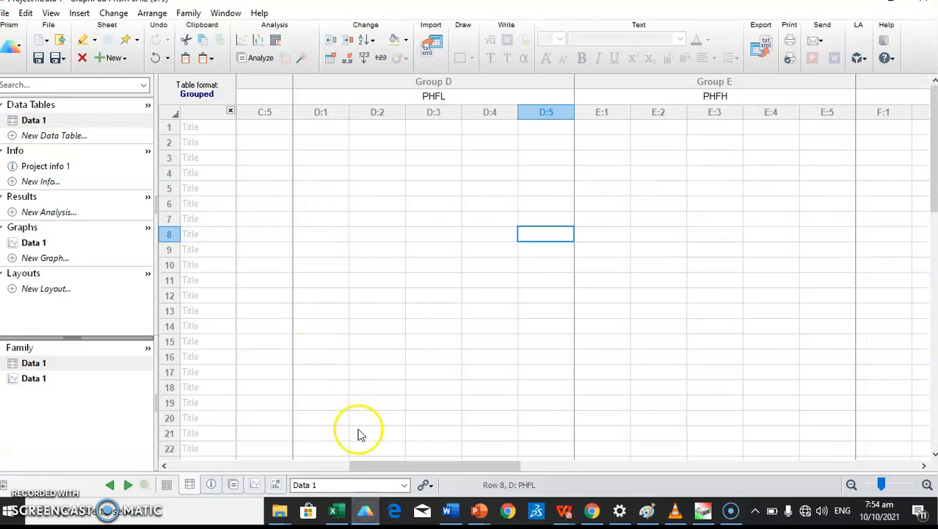
Step: Paste the Glucose row into row 1 of the Prism table and check the pasted values
{"action": "left_click_drag", "start_coordinate": [378, 463], "coordinate": [182, 464]}
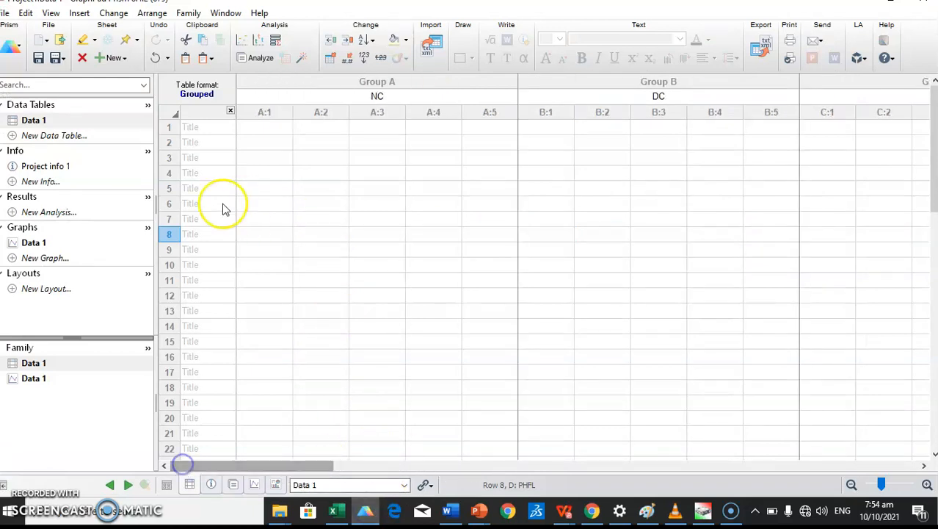
{"action": "left_click", "coordinate": [227, 130]}
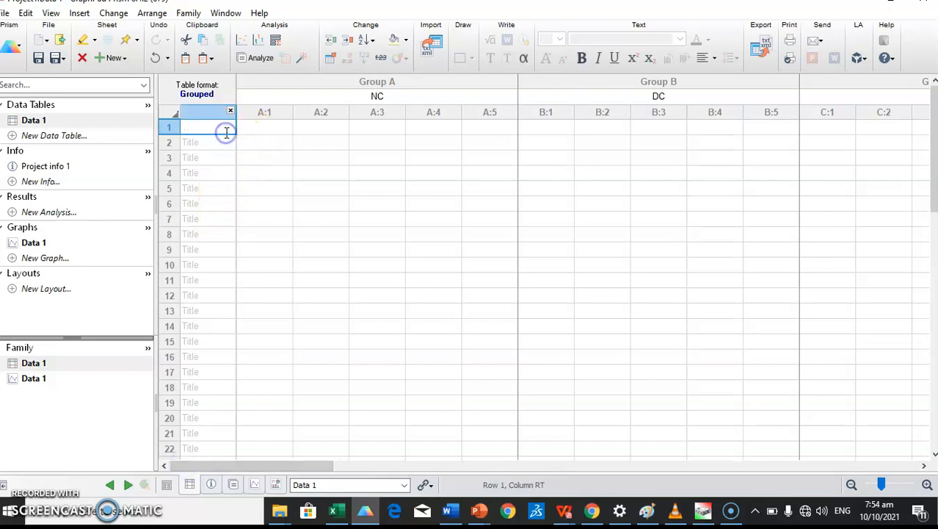
{"action": "left_click", "coordinate": [224, 131]}
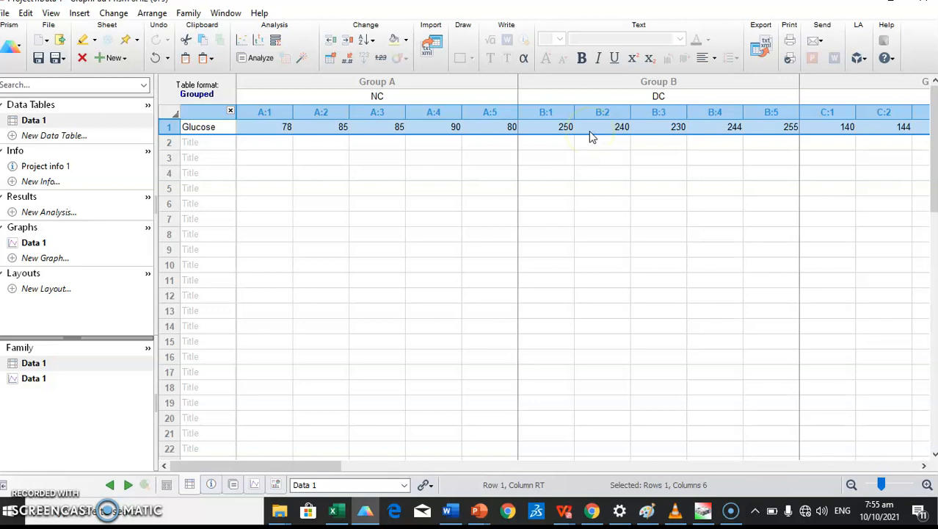
{"action": "key", "text": "Tab"}
{"action": "key", "text": "Tab"}
{"action": "key", "text": "Tab"}
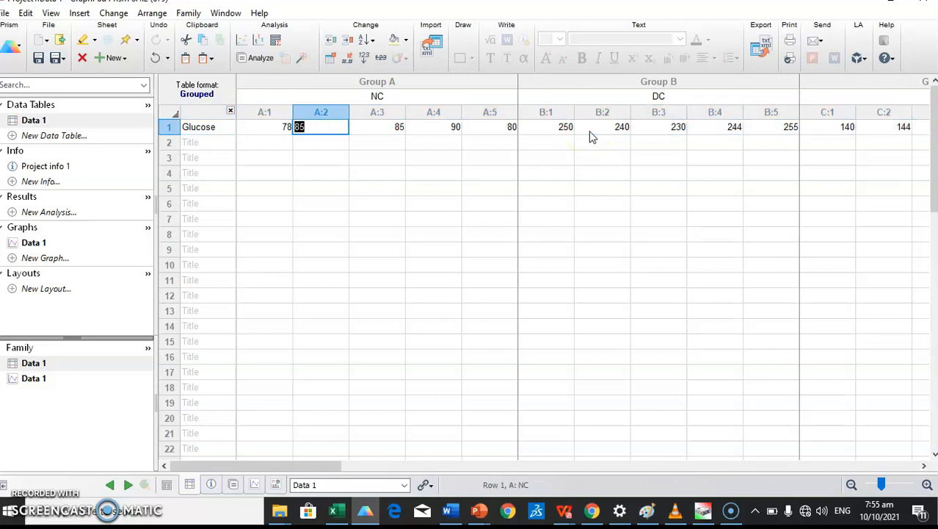
{"action": "key", "text": "Tab"}
{"action": "key", "text": "Tab"}
{"action": "key", "text": "Tab"}
{"action": "key", "text": "Tab"}
{"action": "key", "text": "Tab"}
{"action": "key", "text": "Tab"}
{"action": "key", "text": "Tab"}
{"action": "key", "text": "Tab"}
{"action": "key", "text": "Tab"}
{"action": "key", "text": "Tab"}
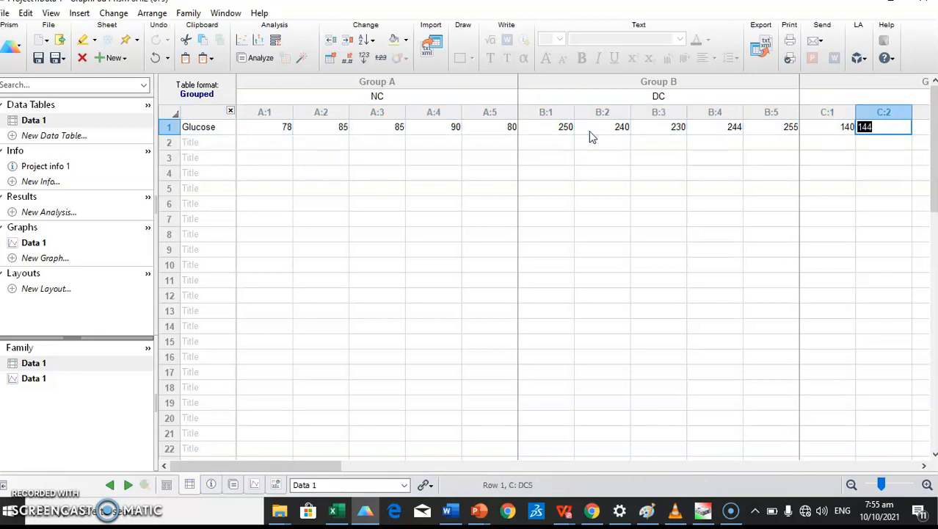
{"action": "key", "text": "Tab"}
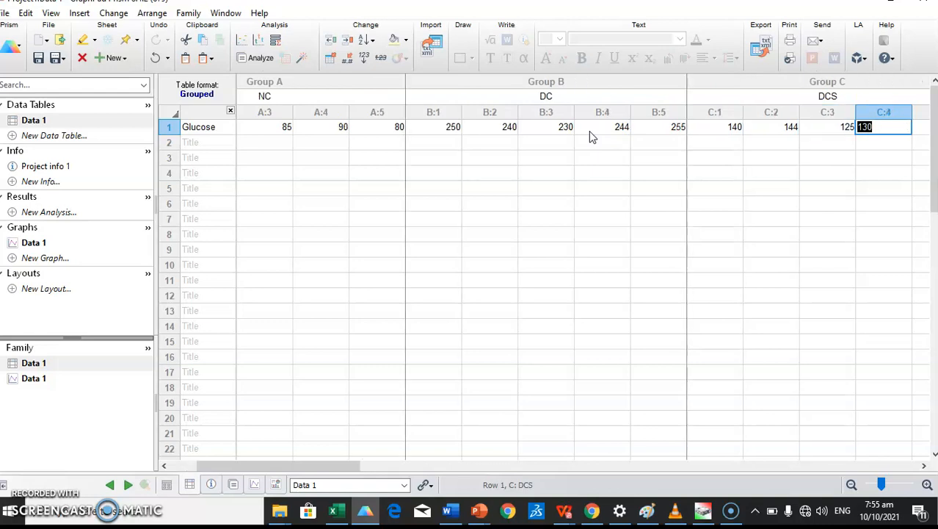
{"action": "key", "text": "Tab"}
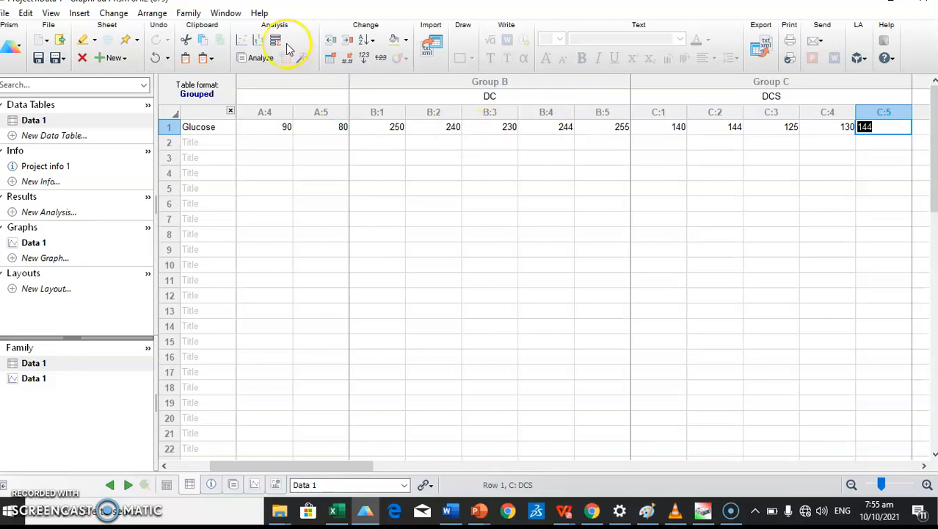
Step: From Analyze, choose One-way ANOVA with all five data sets included
{"action": "left_click", "coordinate": [266, 59]}
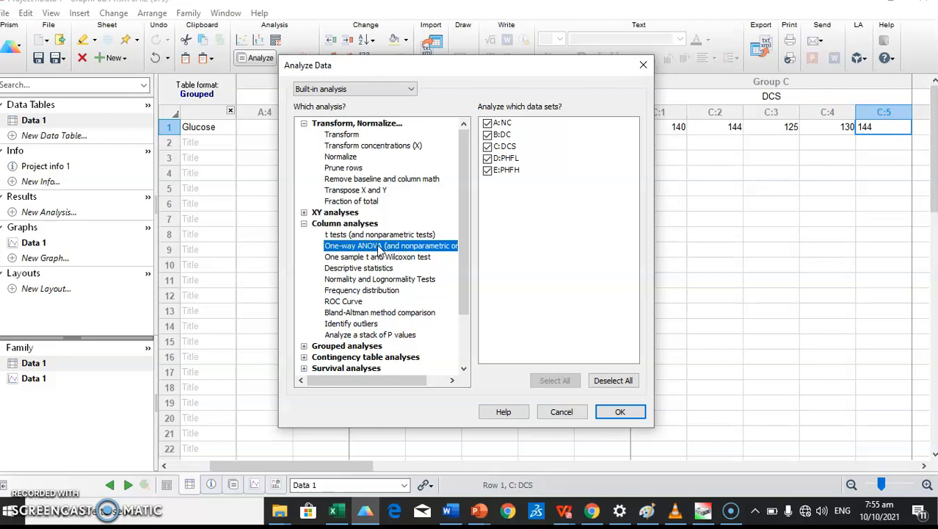
{"action": "left_click", "coordinate": [621, 412]}
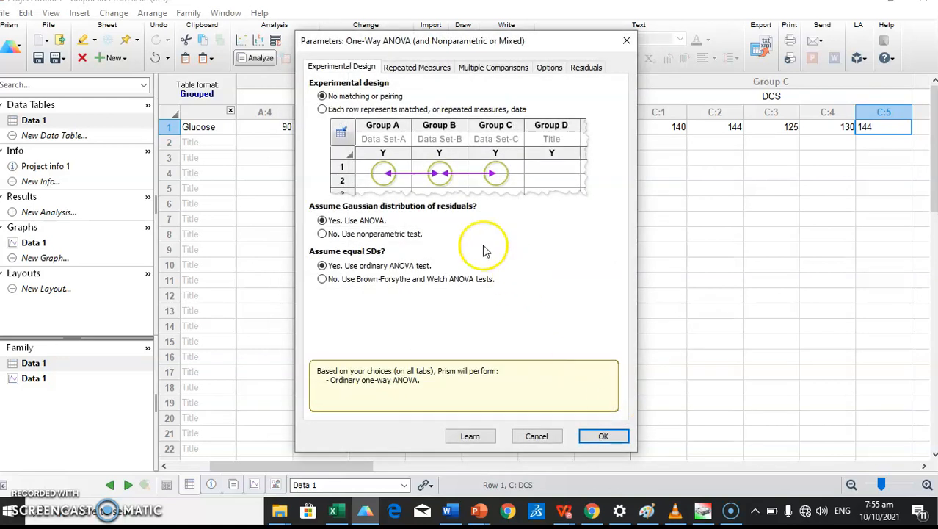
Step: Set the ANOVA to matched repeated measures, comparing every group mean with every other
{"action": "left_click", "coordinate": [333, 113]}
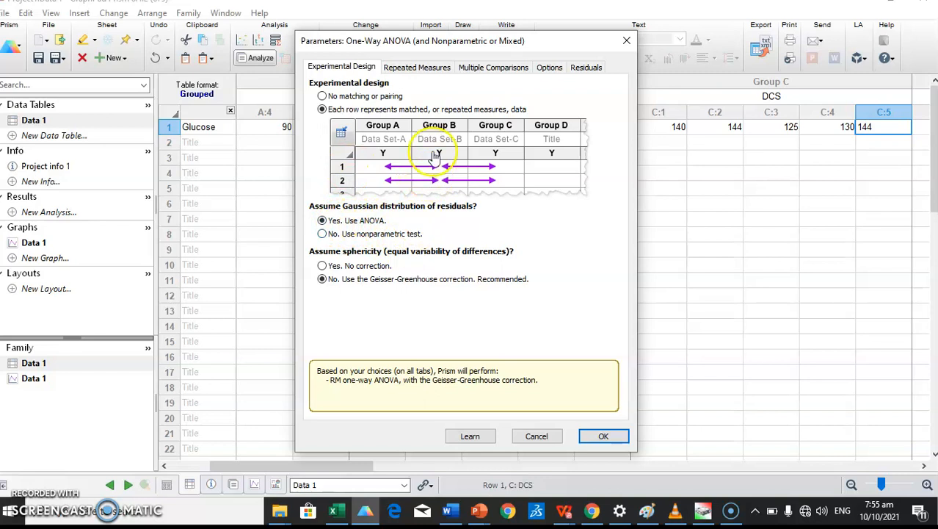
{"action": "left_click", "coordinate": [484, 68]}
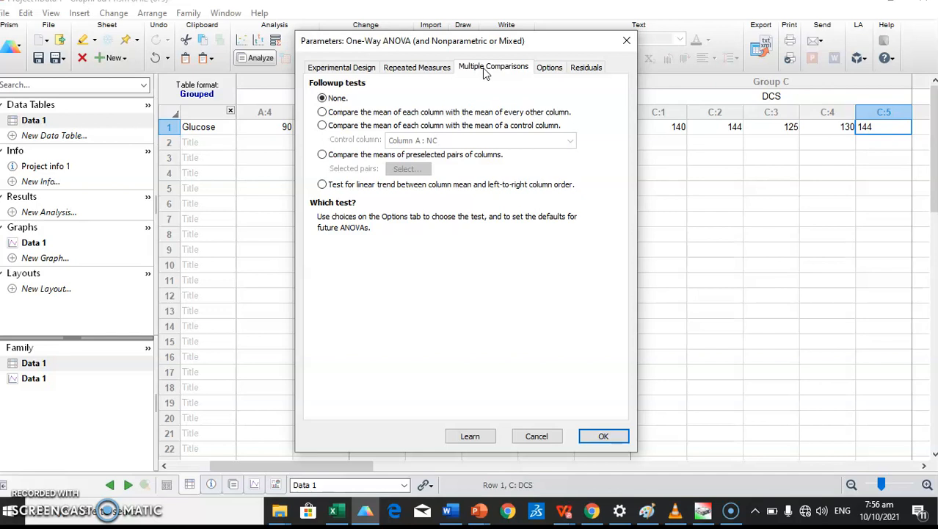
{"action": "left_click", "coordinate": [340, 112]}
{"action": "left_click", "coordinate": [322, 112]}
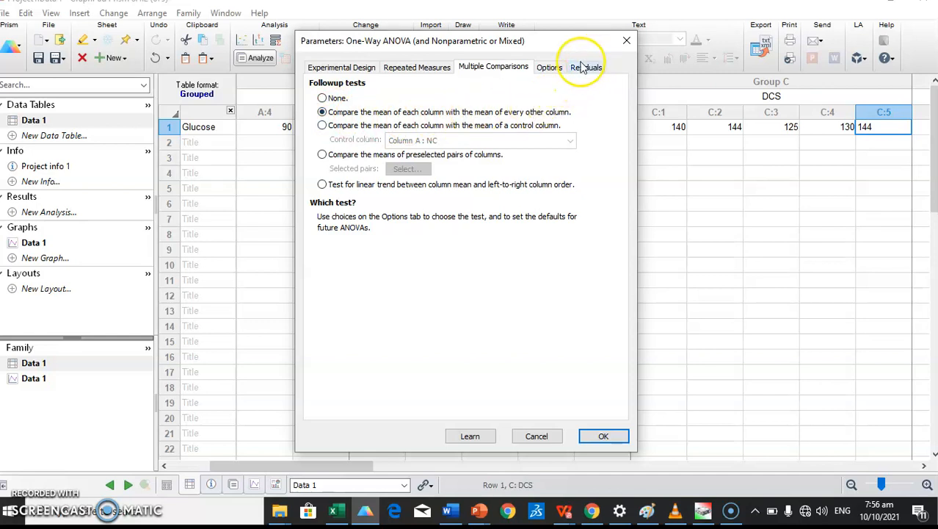
Step: Keep Tukey's test, add descriptive statistics for each data set, and run the ANOVA
{"action": "left_click", "coordinate": [552, 69]}
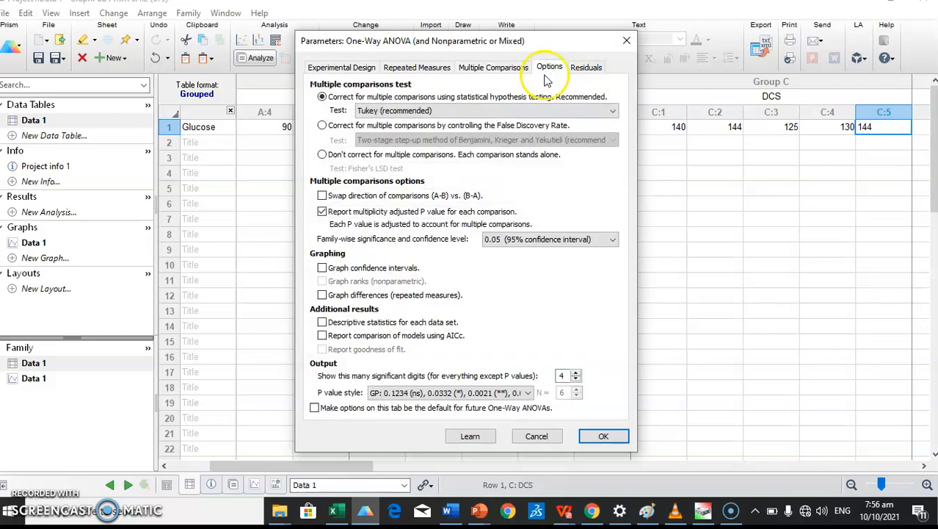
{"action": "left_click", "coordinate": [510, 110]}
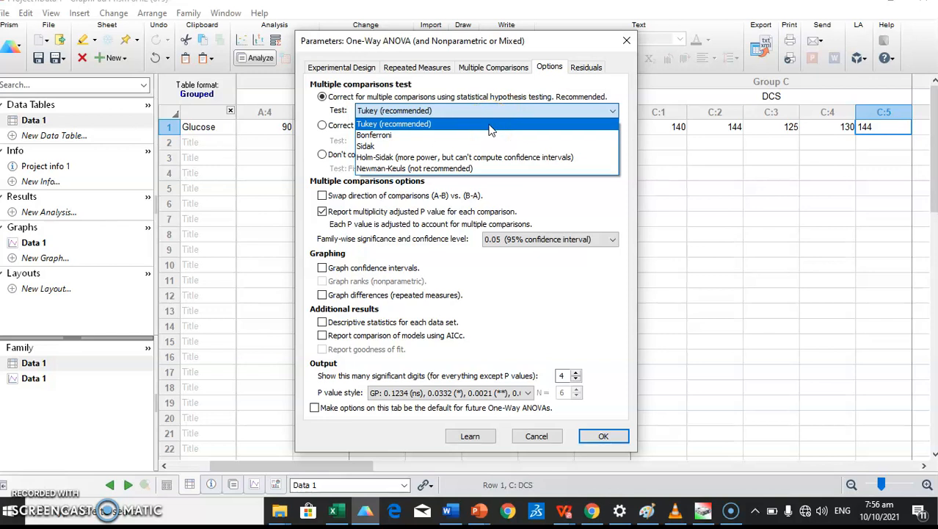
{"action": "left_click", "coordinate": [490, 130]}
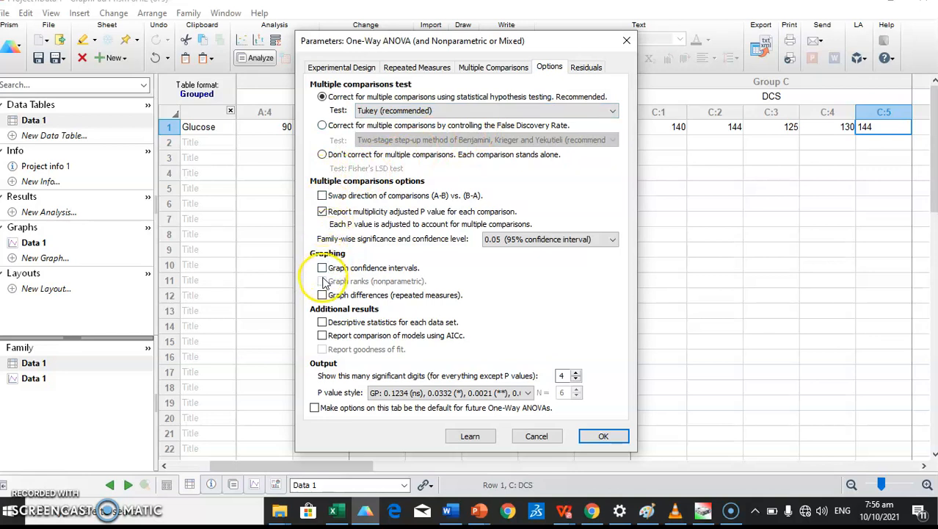
{"action": "left_click", "coordinate": [322, 322]}
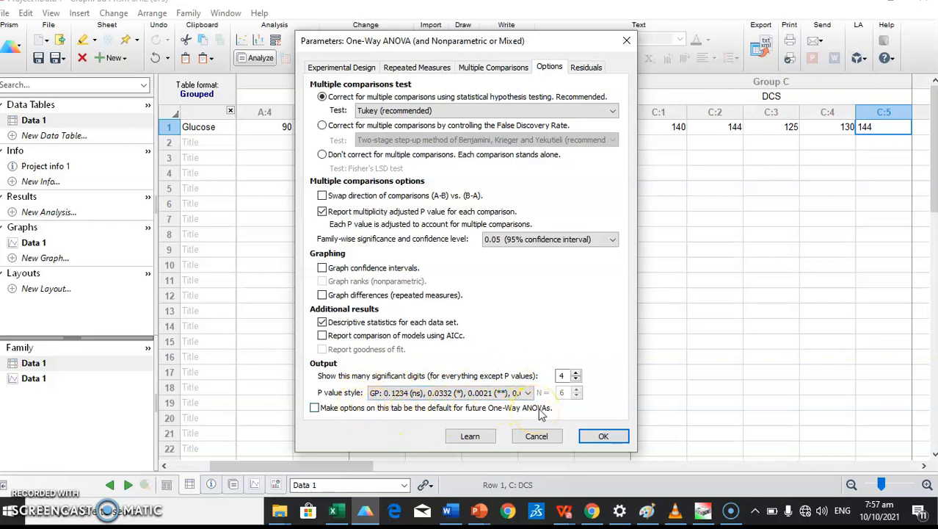
{"action": "left_click", "coordinate": [601, 435]}
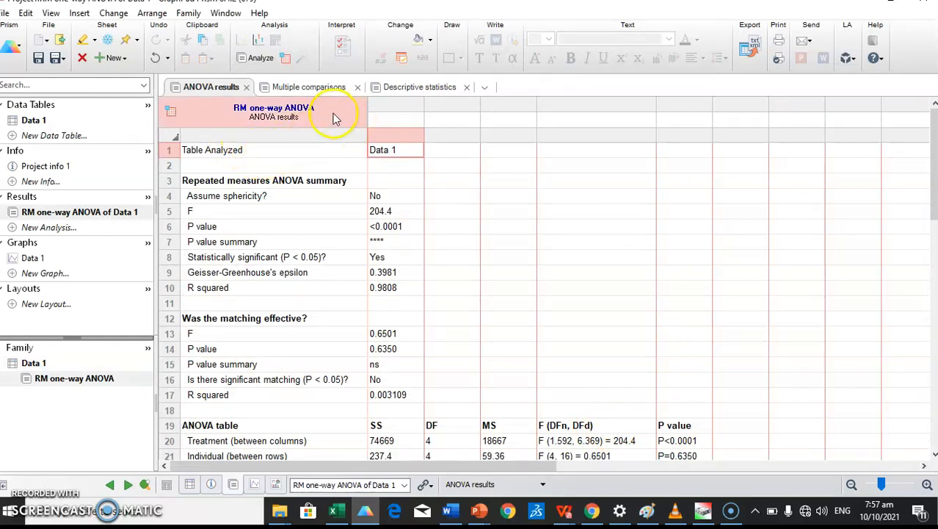
Step: Open the Multiple comparisons results to view Tukey's pairwise group comparisons
{"action": "left_click", "coordinate": [325, 86]}
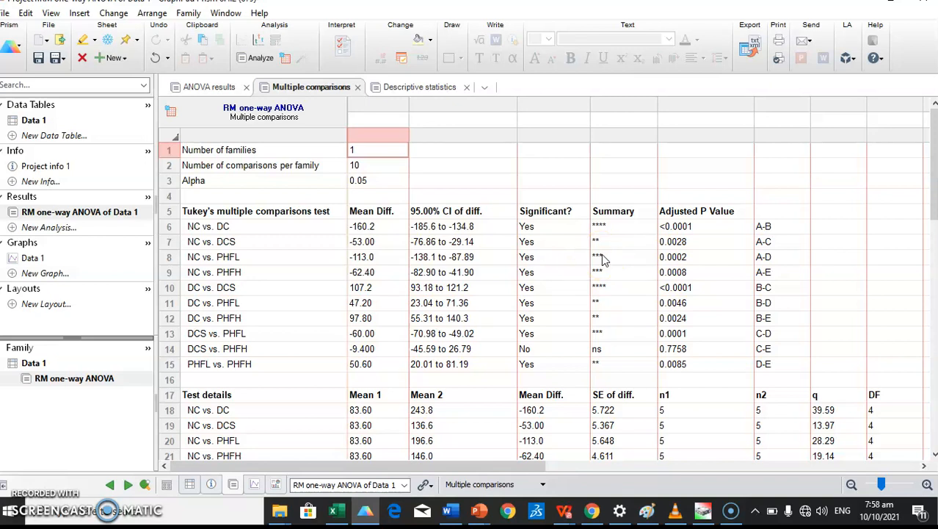
Step: Change the Data 1 graph to interleaved bars plotting mean with SD
{"action": "left_click", "coordinate": [28, 260]}
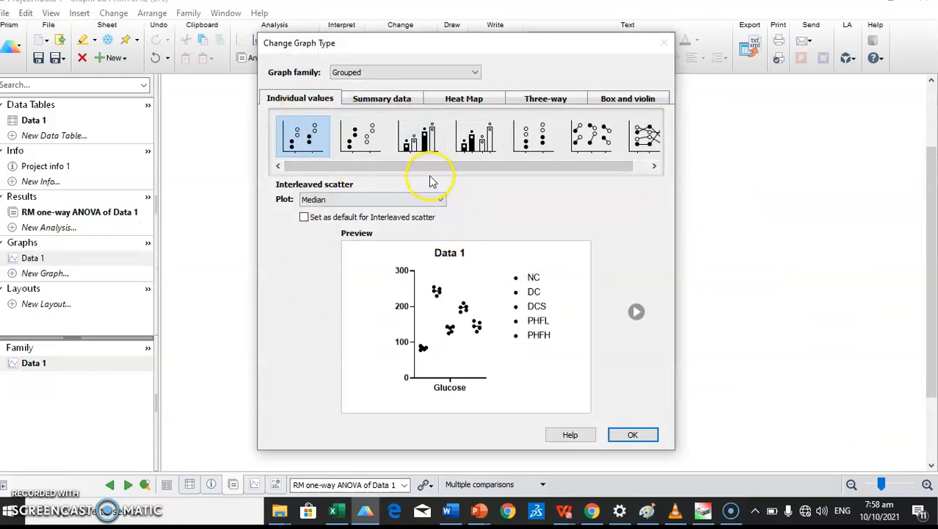
{"action": "left_click", "coordinate": [393, 102]}
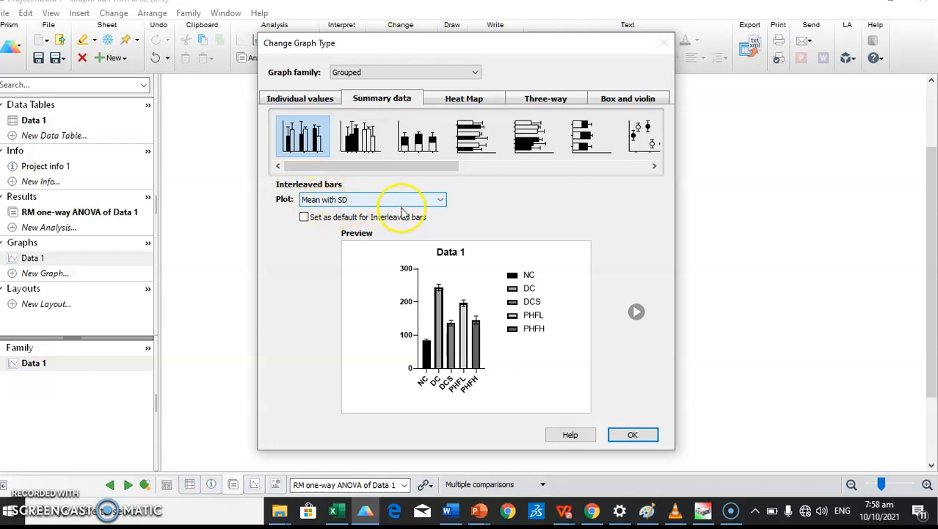
{"action": "left_click", "coordinate": [625, 434]}
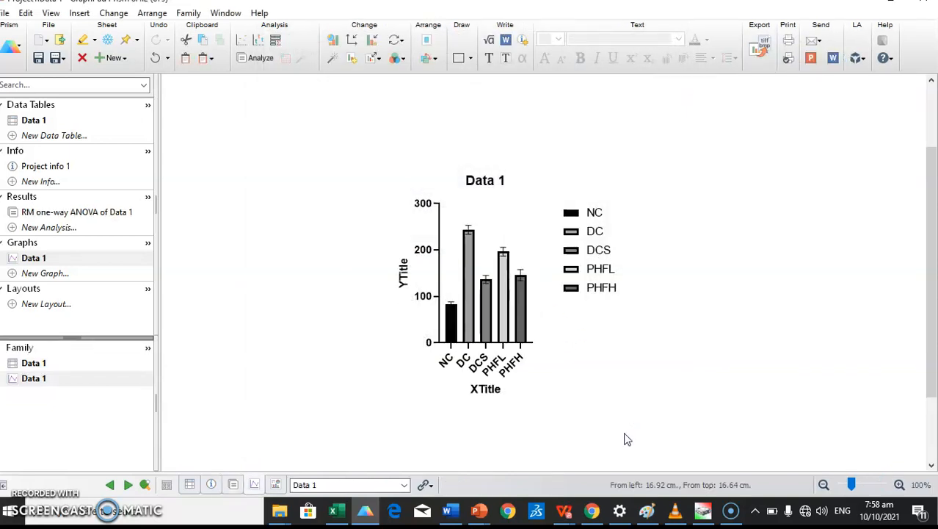
Step: Stretch the X axis rightward and delete the NC, DC, DCS, PHFL and PHFH legend entries
{"action": "left_click", "coordinate": [532, 342]}
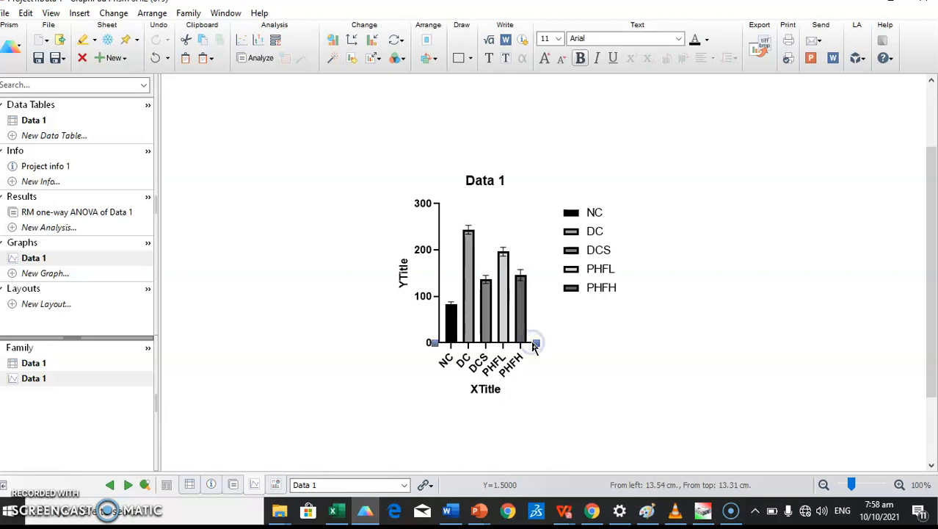
{"action": "left_click_drag", "start_coordinate": [537, 342], "coordinate": [644, 342]}
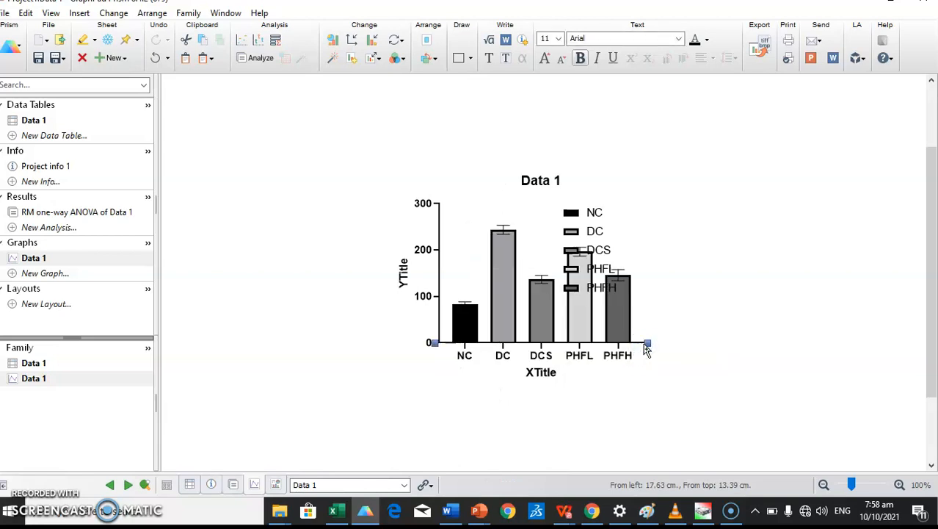
{"action": "left_click", "coordinate": [585, 217]}
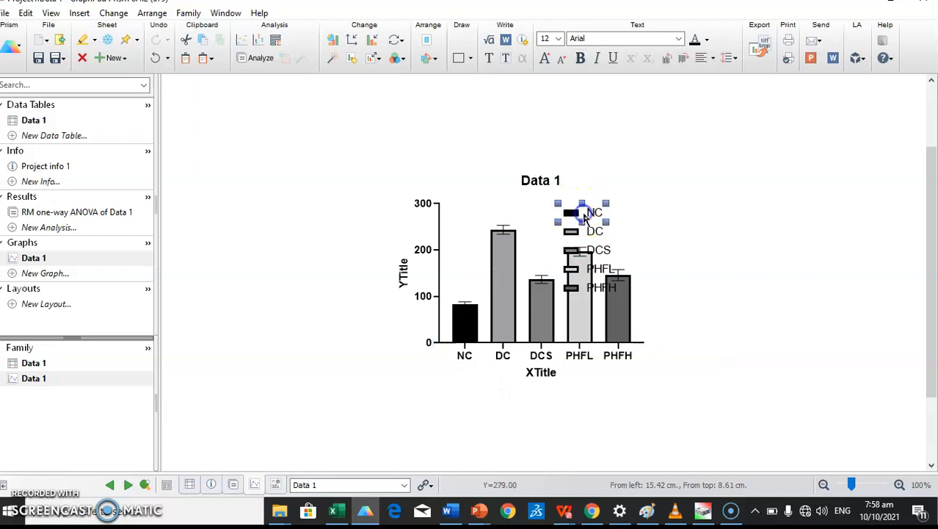
{"action": "key", "text": "Delete"}
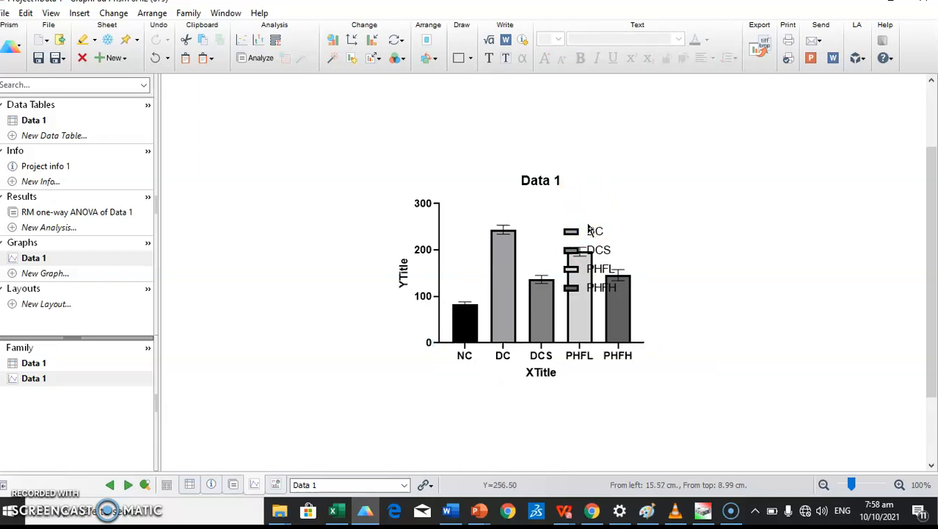
{"action": "left_click", "coordinate": [589, 232]}
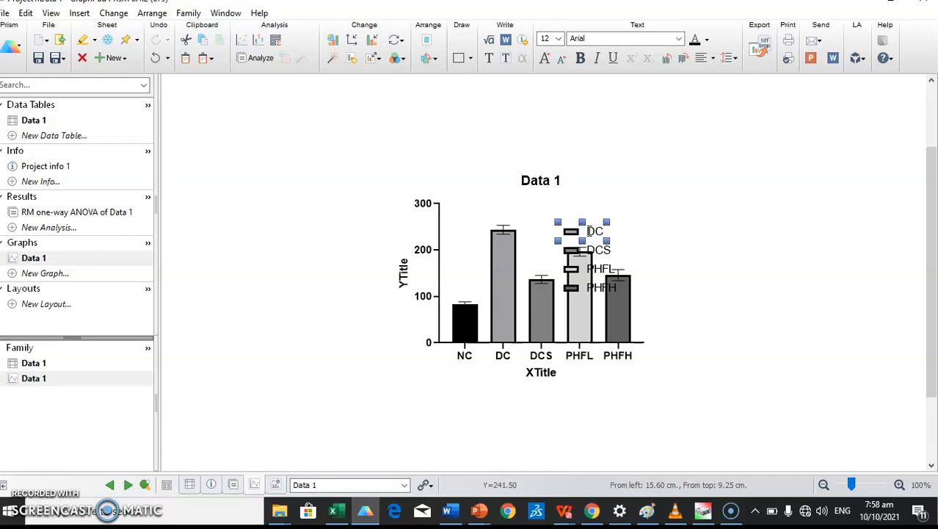
{"action": "key", "text": "Delete"}
{"action": "left_click", "coordinate": [591, 245]}
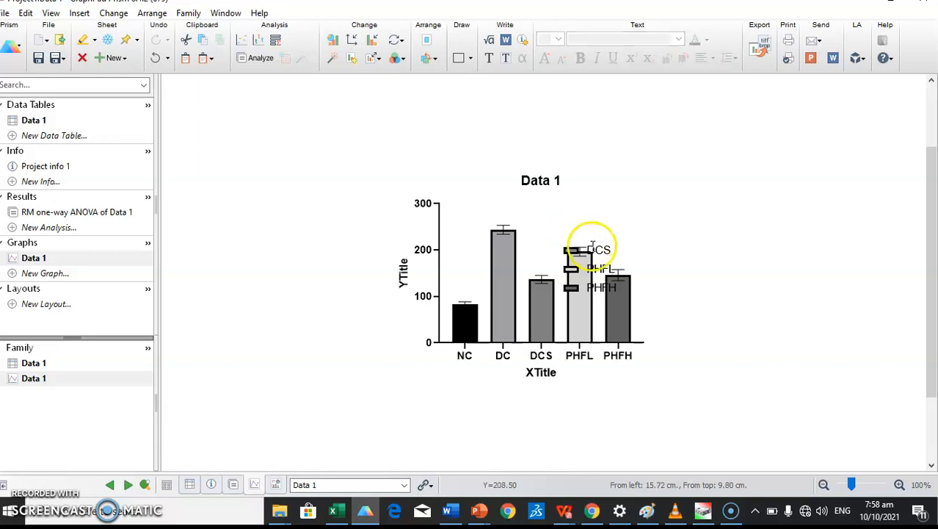
{"action": "key", "text": "Delete"}
{"action": "left_click", "coordinate": [595, 268]}
{"action": "key", "text": "Delete"}
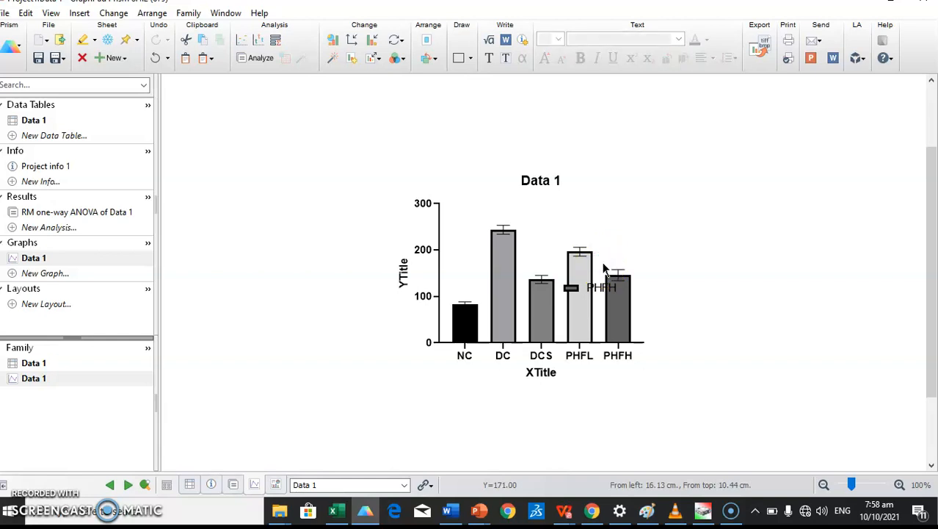
{"action": "left_click", "coordinate": [599, 285]}
{"action": "key", "text": "Delete"}
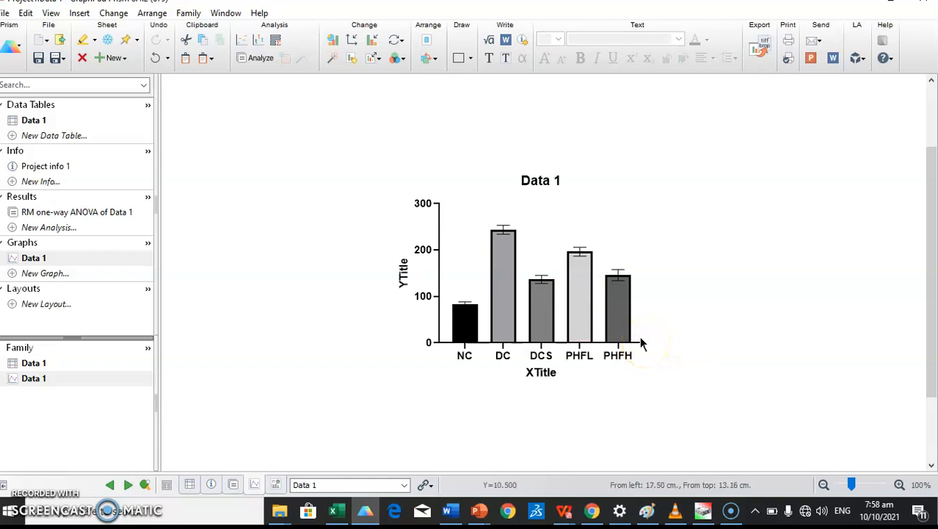
{"action": "left_click", "coordinate": [644, 342]}
Step: Stretch the X axis further right and title it Treatment
{"action": "left_click_drag", "start_coordinate": [645, 342], "coordinate": [676, 342]}
{"action": "left_click", "coordinate": [558, 376]}
{"action": "type", "text": "T"}
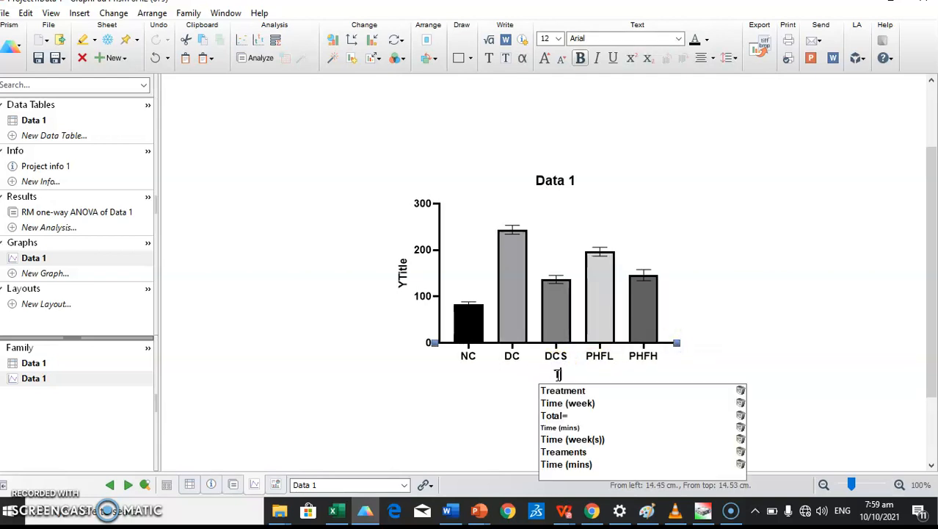
{"action": "left_click", "coordinate": [557, 390]}
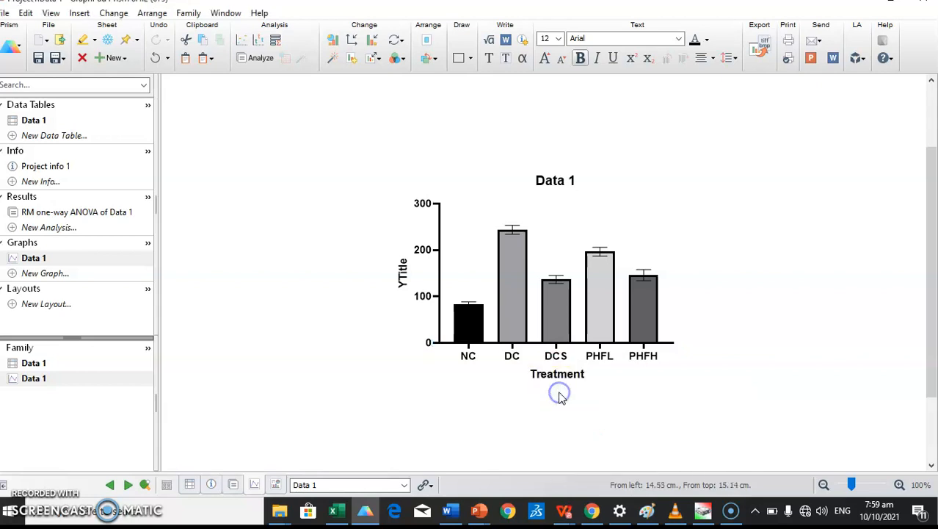
Step: Title the Y axis 'Glucose (mg/dl)'
{"action": "left_click", "coordinate": [401, 278]}
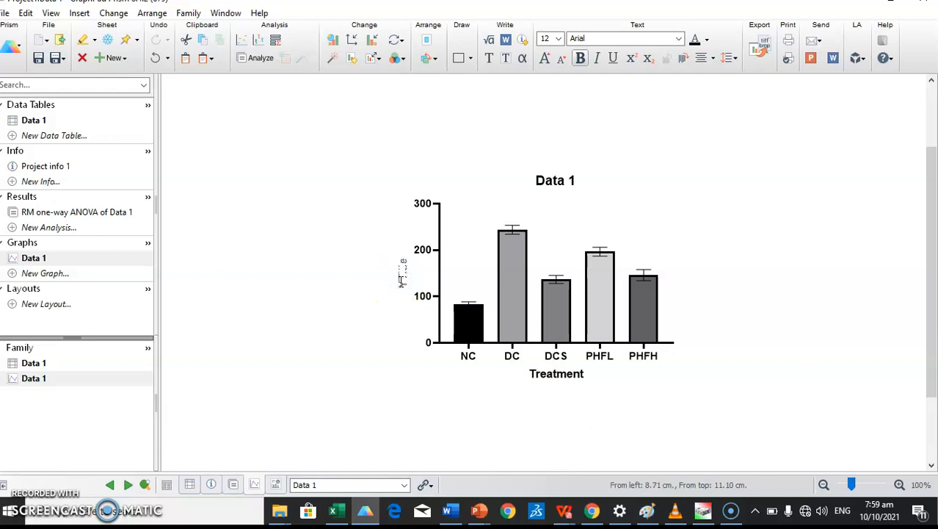
{"action": "type", "text": "Glucose"}
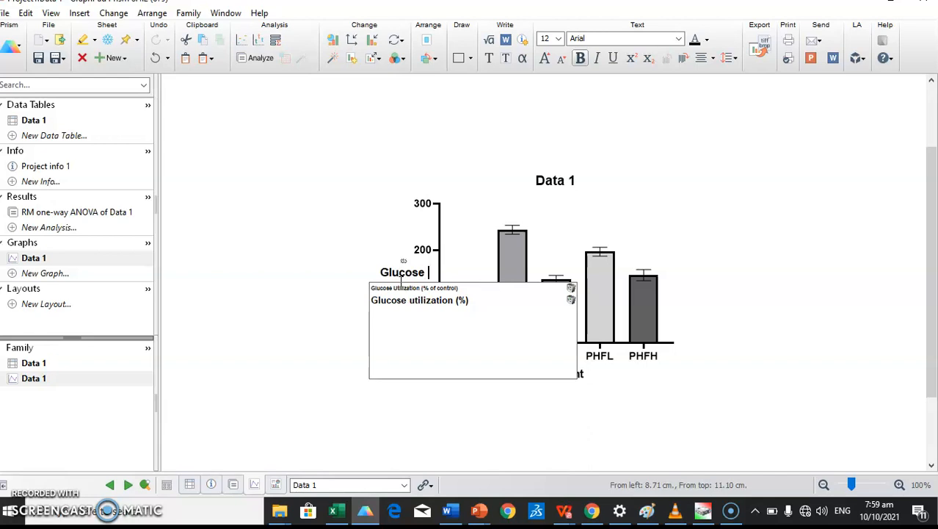
{"action": "type", "text": " (mg"}
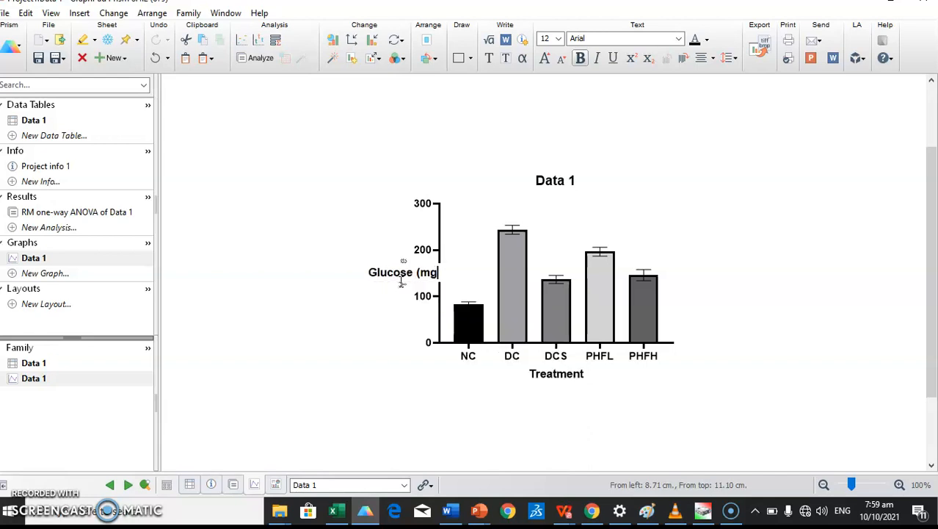
{"action": "type", "text": "/dl"}
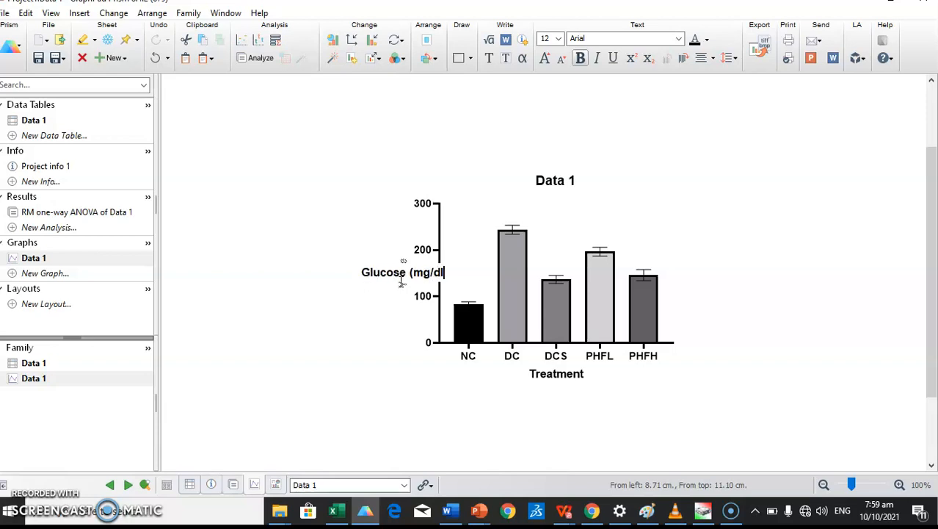
{"action": "type", "text": ")"}
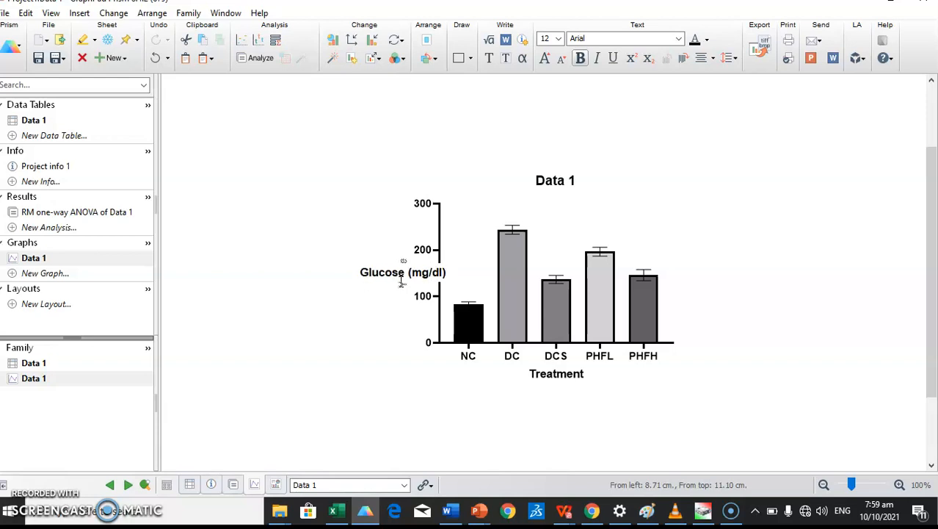
{"action": "left_click", "coordinate": [392, 395]}
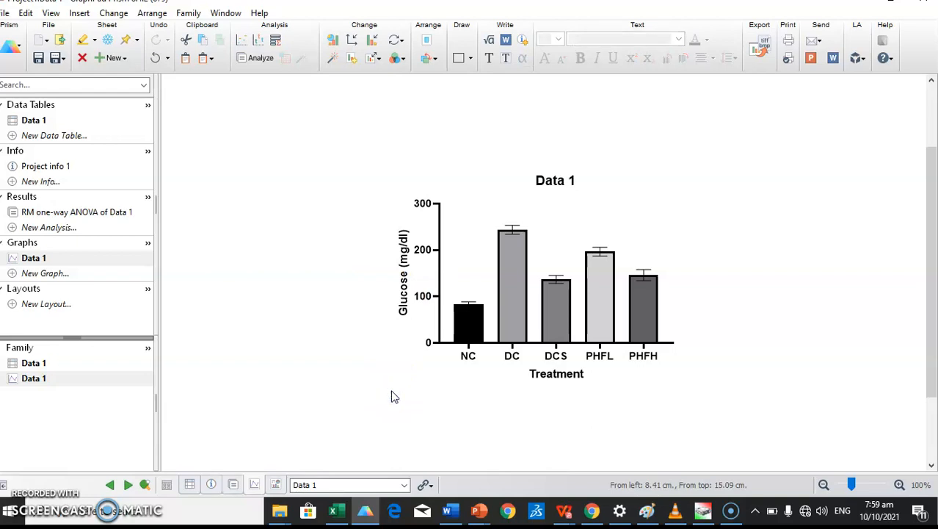
Step: Delete the 'Data 1' title text so the bar graph shows no title above it
{"action": "double_click", "coordinate": [569, 178]}
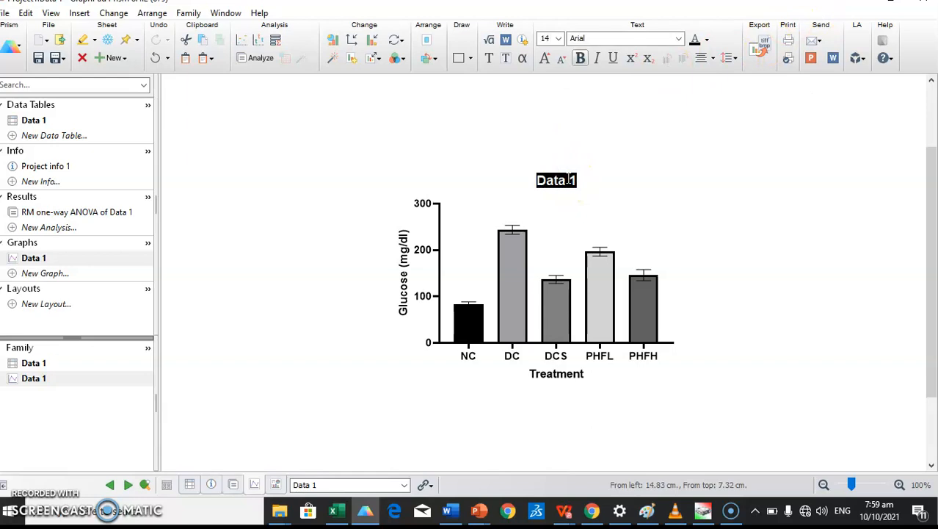
{"action": "key", "text": "Delete"}
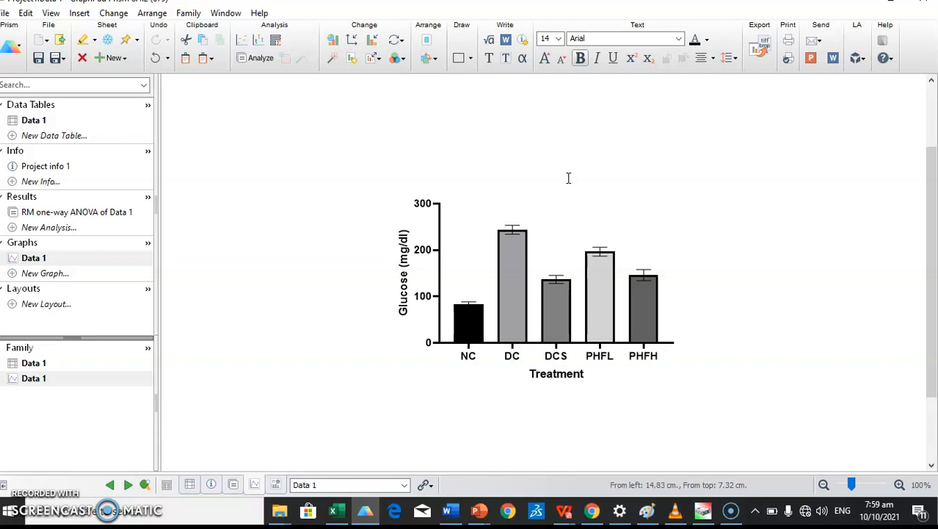
{"action": "left_click", "coordinate": [515, 253]}
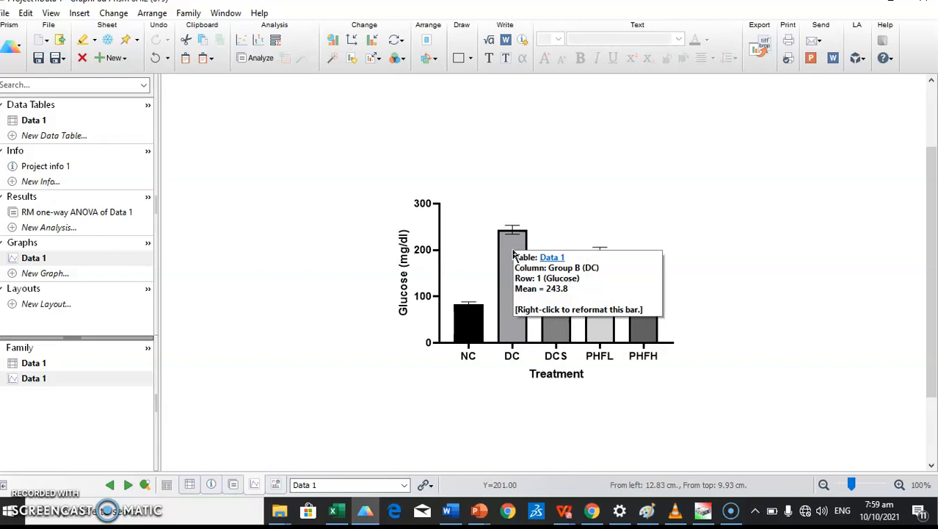
{"action": "left_click", "coordinate": [513, 253]}
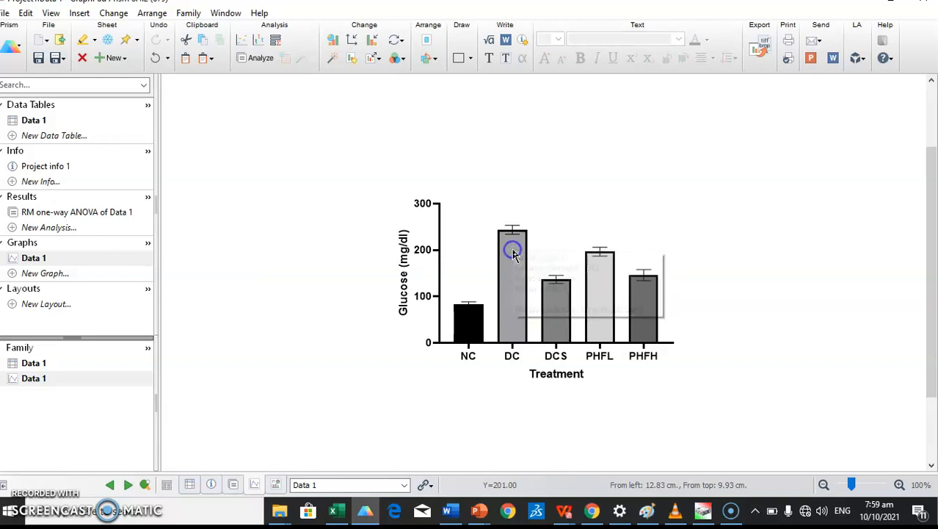
{"action": "left_click", "coordinate": [534, 241]}
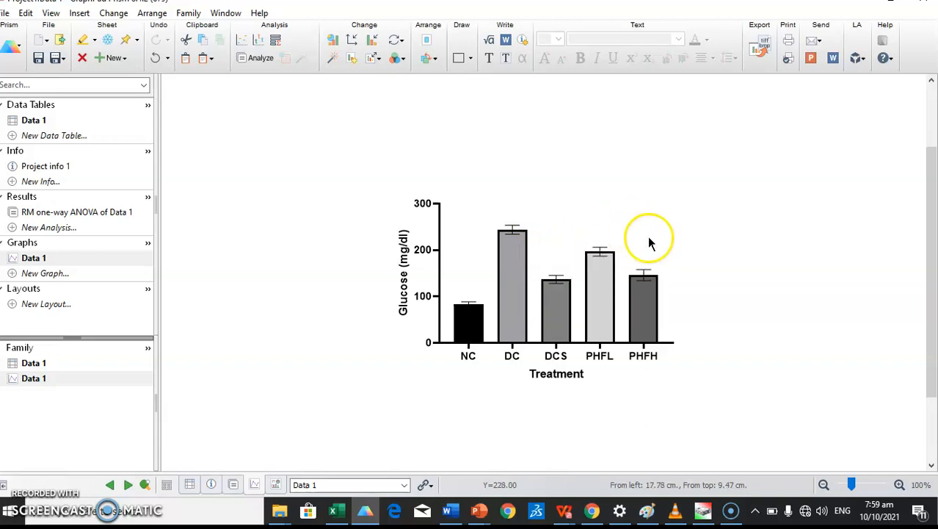
{"action": "left_click", "coordinate": [615, 229]}
{"action": "right_click", "coordinate": [616, 229]}
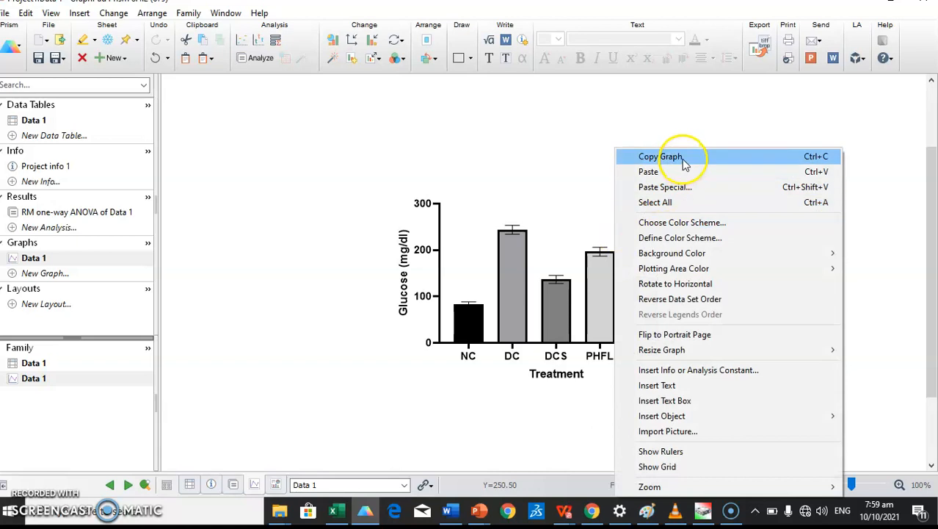
{"action": "left_click", "coordinate": [683, 160]}
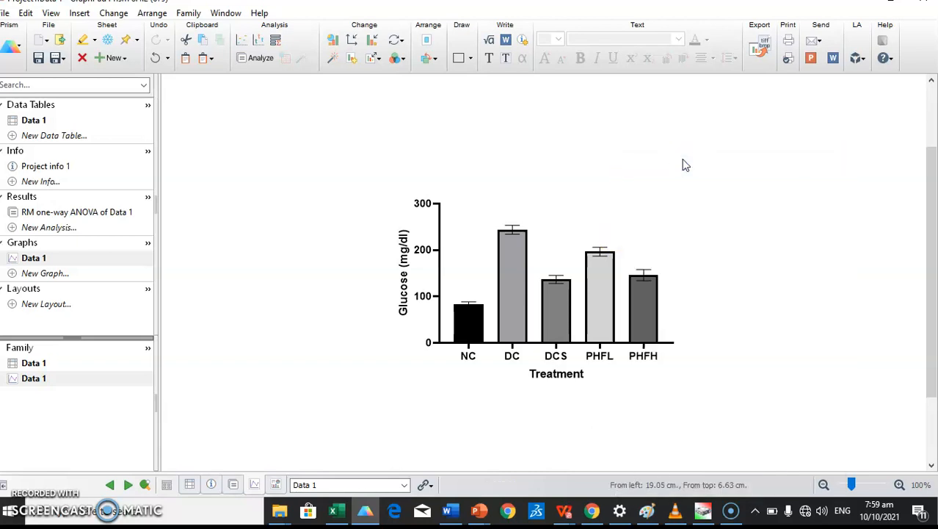